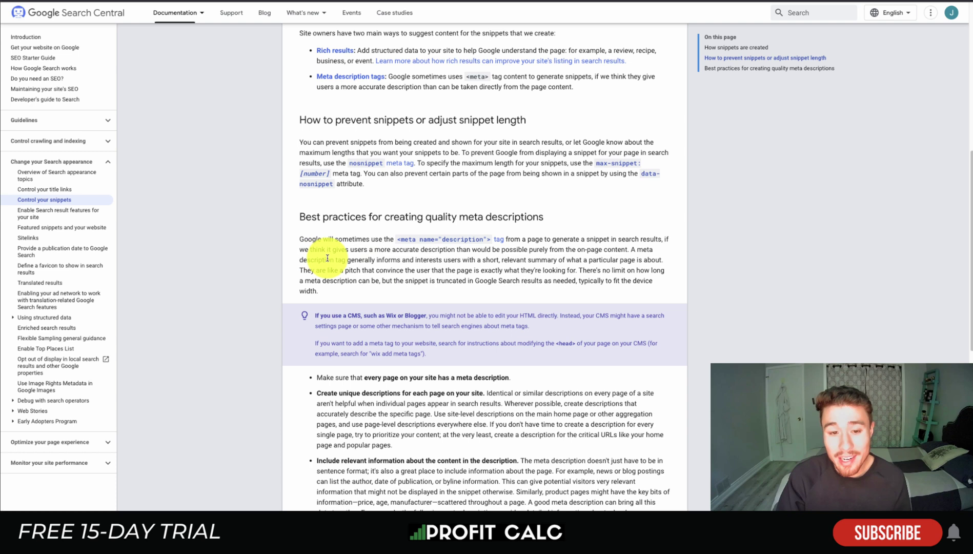
# Review Google's meta description guidance on what a description does and how snippets get truncated.
pyautogui.moveTo(318, 260); pyautogui.dragTo(552, 267)
pyautogui.moveTo(346, 280); pyautogui.dragTo(414, 283)
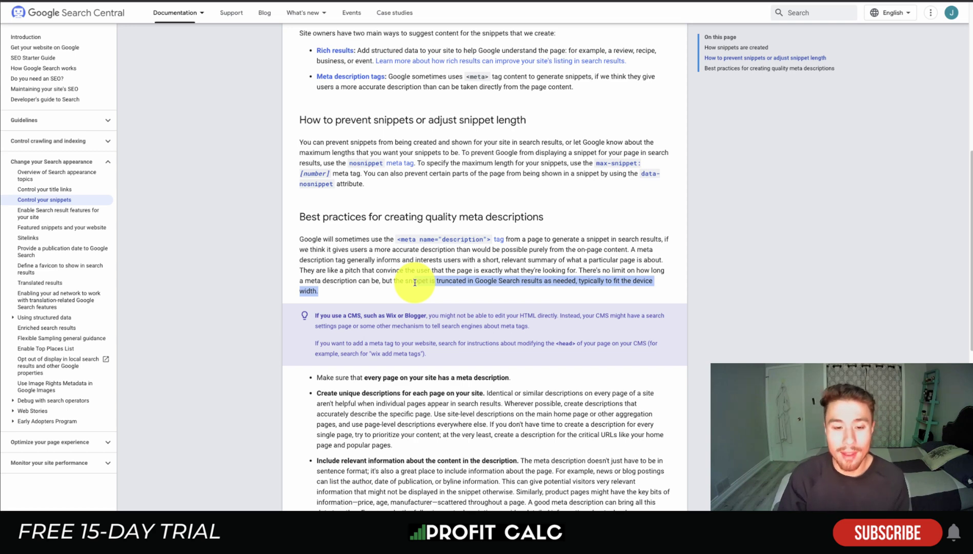
pyautogui.click(415, 282)
pyautogui.scroll(-2, 357, 347)
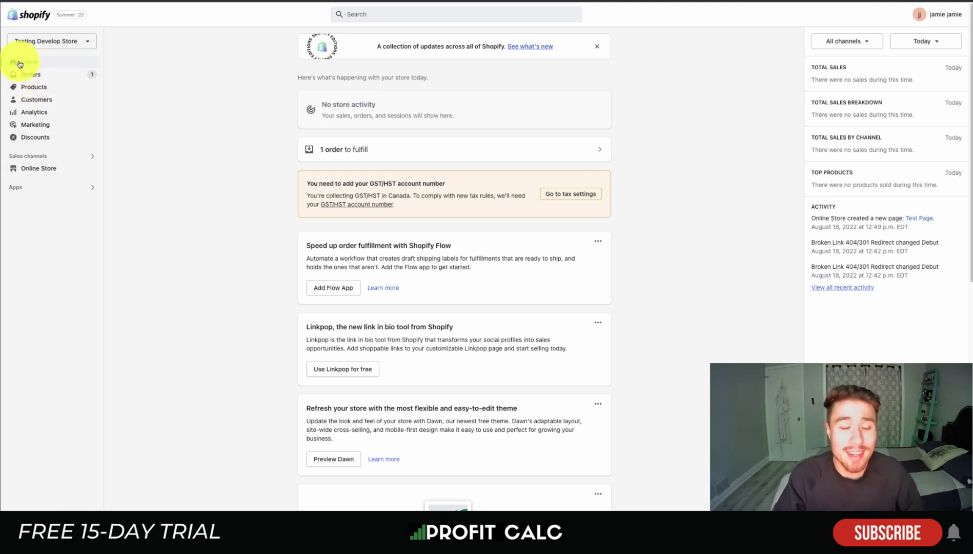
# Go to the Online Store Preferences page in Shopify admin.
pyautogui.click(32, 173)
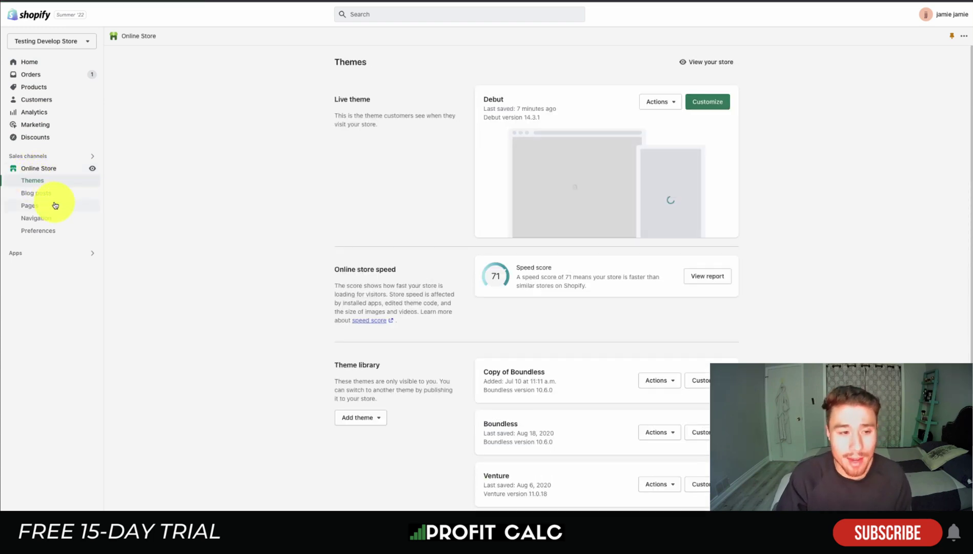
pyautogui.click(75, 238)
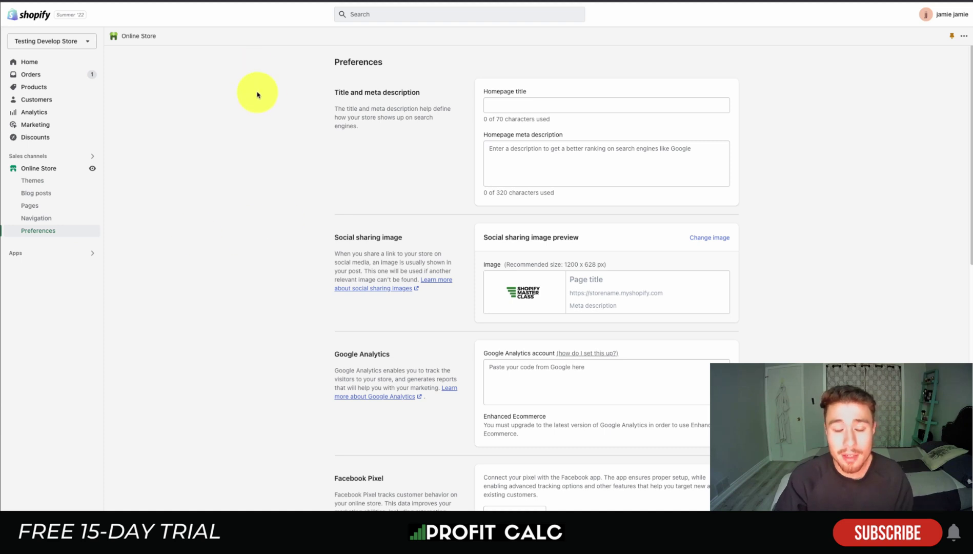
pyautogui.scroll(-2, 258, 102)
pyautogui.scroll(2, 298, 133)
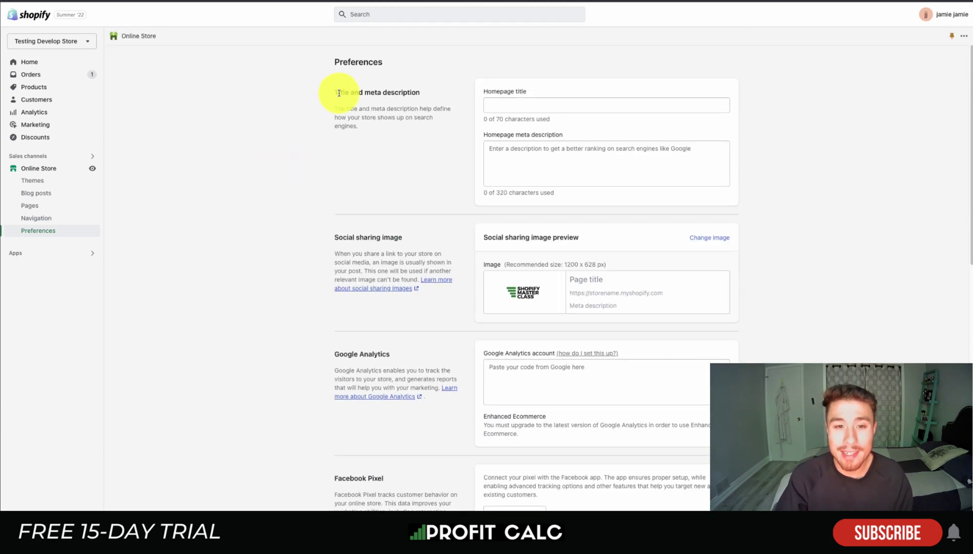
# Check the Title and meta description section and its 320-character limit, then focus the meta description box.
pyautogui.moveTo(338, 93); pyautogui.dragTo(417, 91)
pyautogui.moveTo(359, 109); pyautogui.dragTo(365, 126)
pyautogui.click(388, 139)
pyautogui.click(559, 168)
pyautogui.moveTo(484, 192); pyautogui.dragTo(561, 194)
pyautogui.click(561, 194)
pyautogui.click(621, 177)
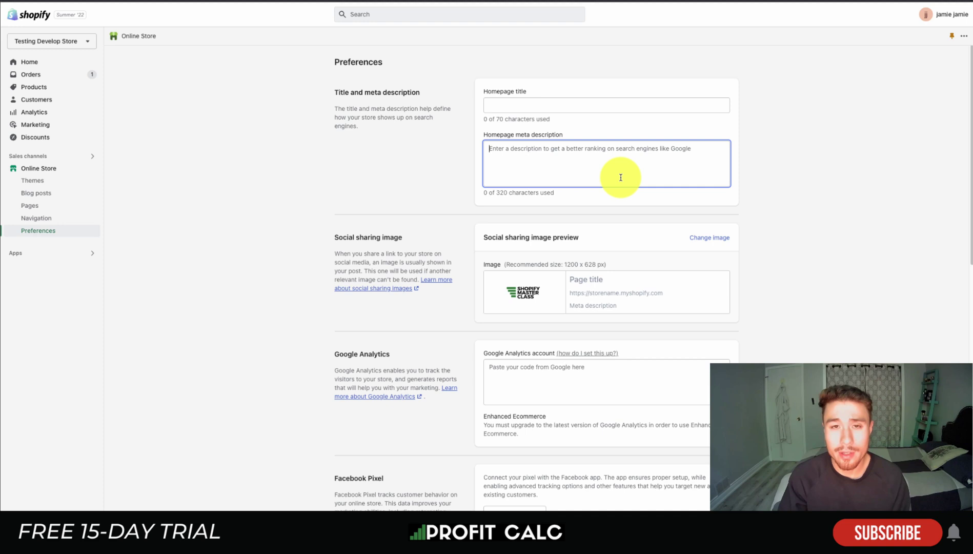
# Set the homepage title to 'Ultimate Surf Shop – Best Store For Surfing Lovers'.
pyautogui.click(531, 102)
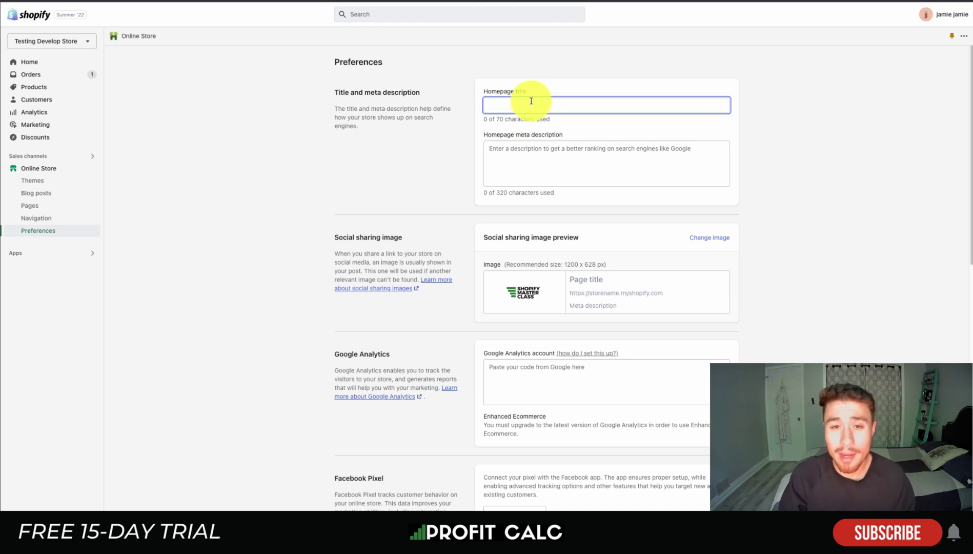
pyautogui.write('Ultimate Surf Shop')
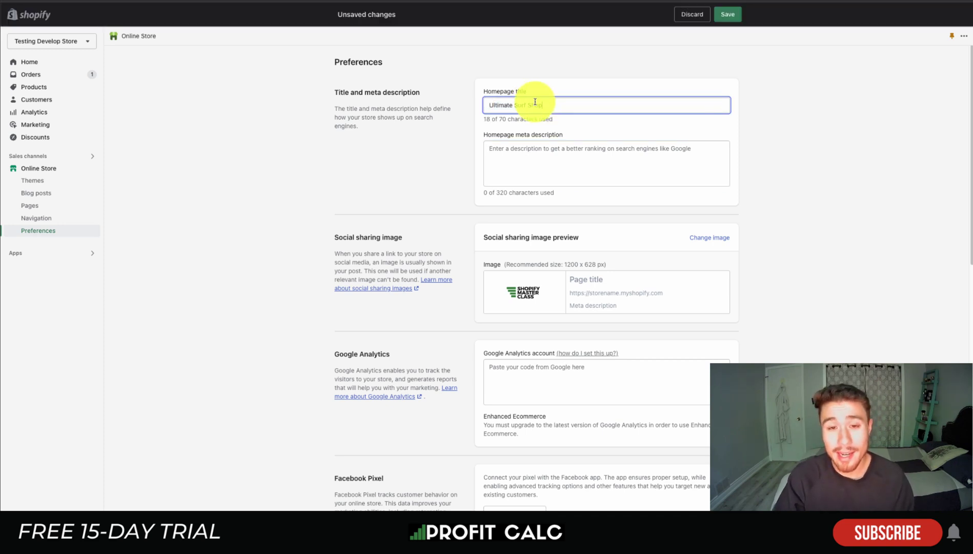
pyautogui.write('- Best Store For Surfing Lovers')
pyautogui.click(567, 149)
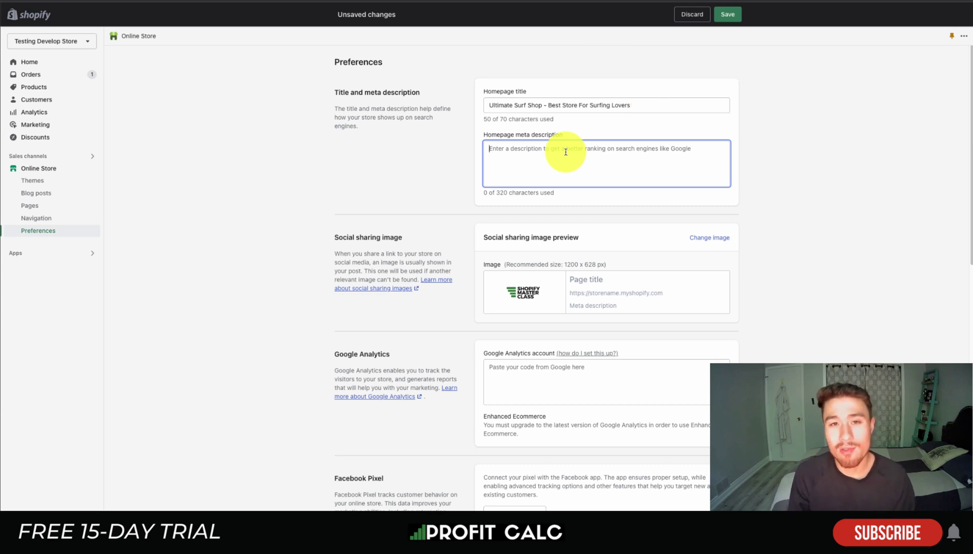
# Paste the prepared surf shop meta description and correct 'board' to 'boards'.
pyautogui.write('Find the best deals on surf gear, surf board and bodysuits. We have everything you need to get surfing even if you have no experience. We also offer online lessons on how to surf and how to become an advanced surfer.')
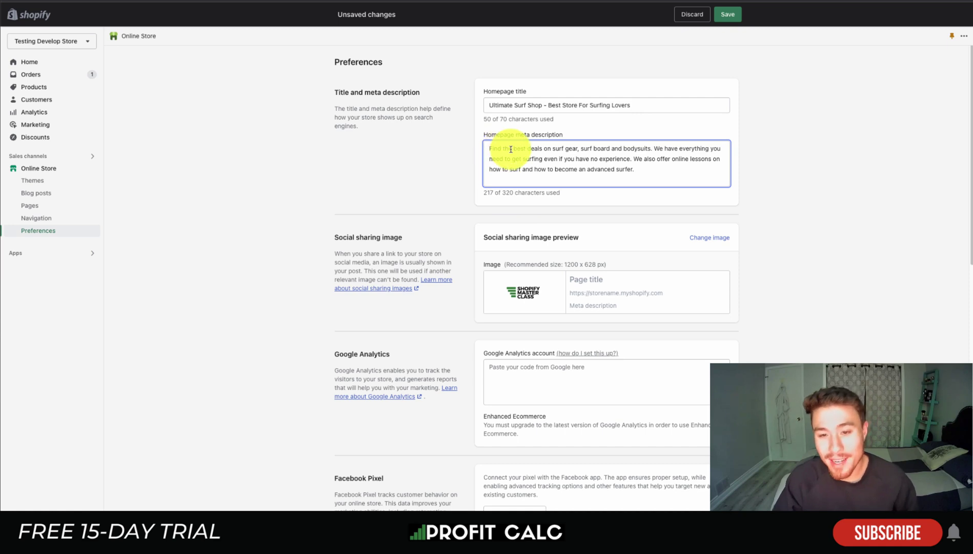
pyautogui.moveTo(513, 148); pyautogui.dragTo(579, 147)
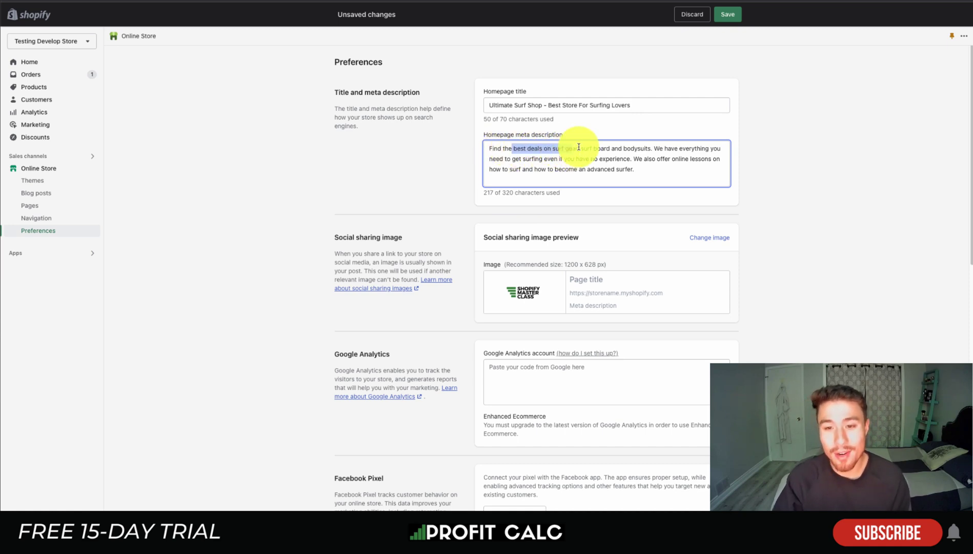
pyautogui.click(610, 149)
pyautogui.write('s')
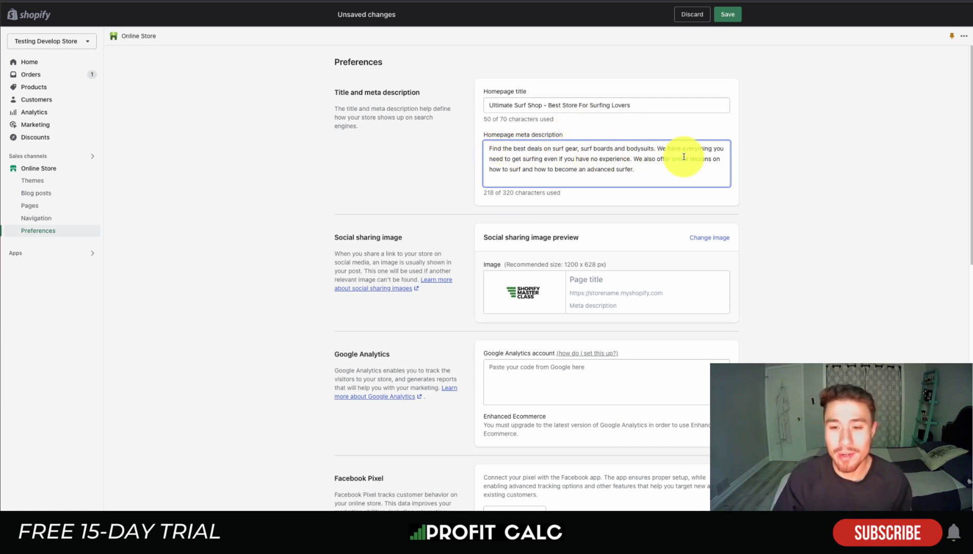
# Proofread the description's sentences on beginner gear, no experience needed and online surfing lessons.
pyautogui.moveTo(669, 149); pyautogui.dragTo(670, 158)
pyautogui.click(545, 160)
pyautogui.moveTo(551, 159); pyautogui.dragTo(573, 158)
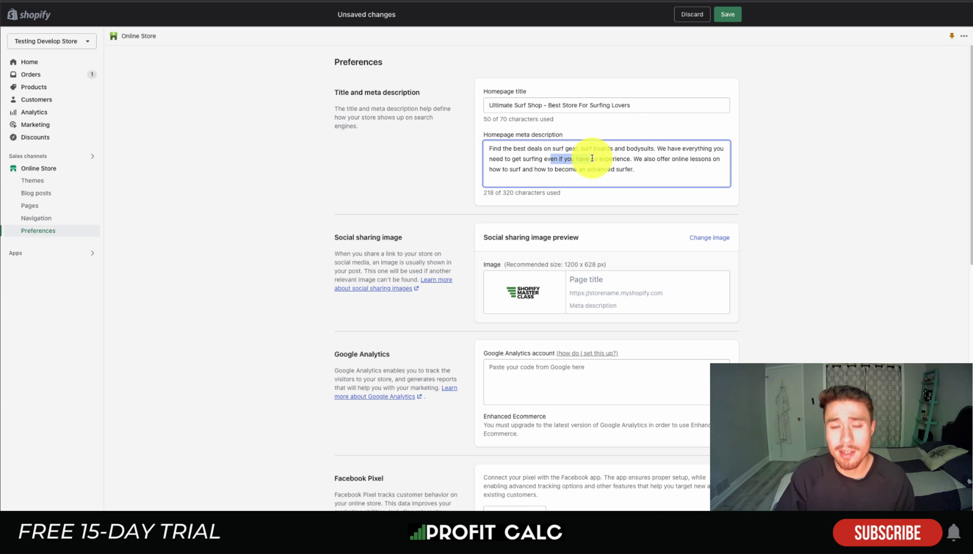
pyautogui.moveTo(636, 170); pyautogui.dragTo(634, 156)
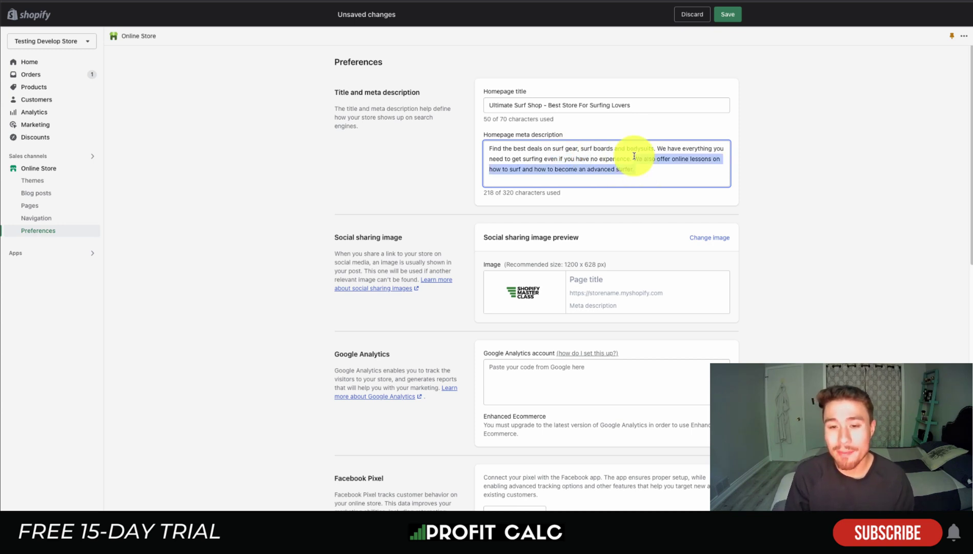
pyautogui.click(450, 214)
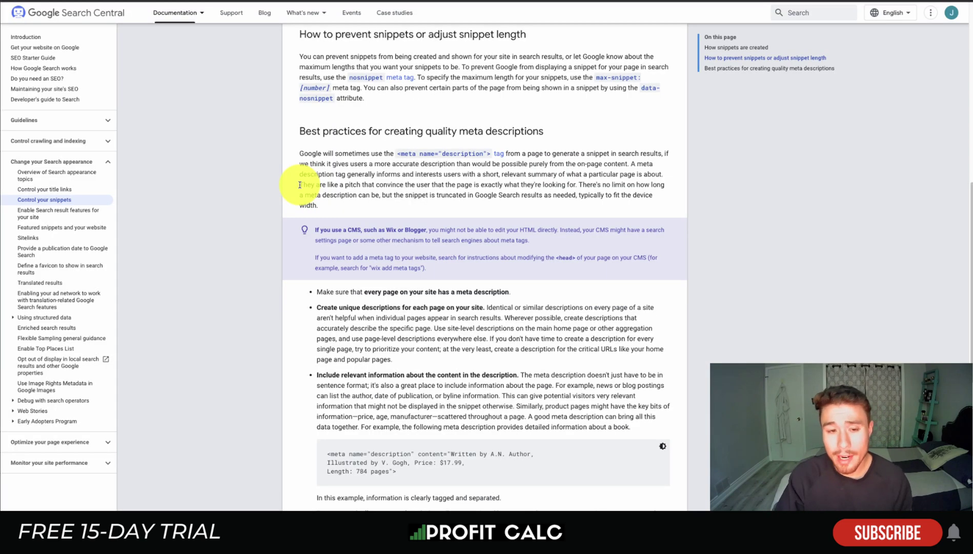
pyautogui.moveTo(300, 184); pyautogui.dragTo(566, 186)
pyautogui.click(448, 192)
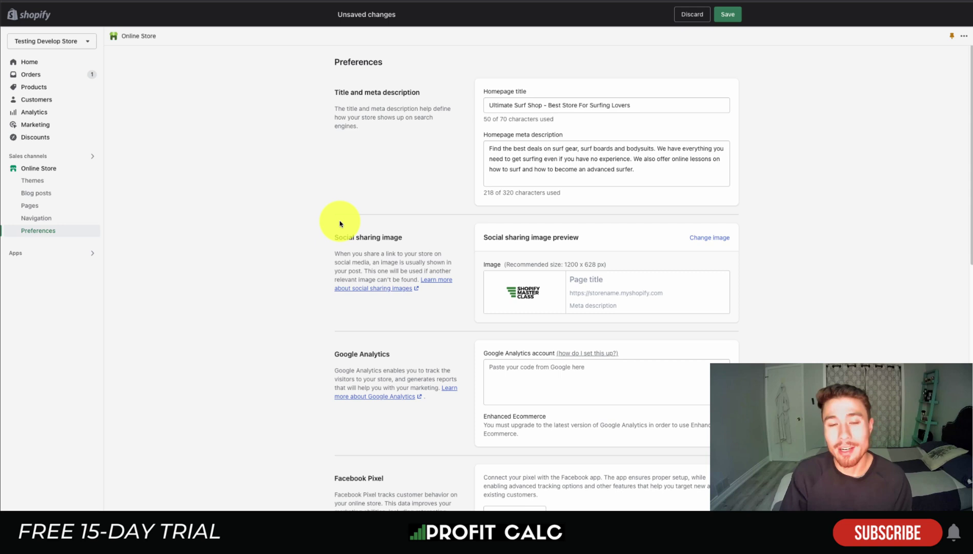